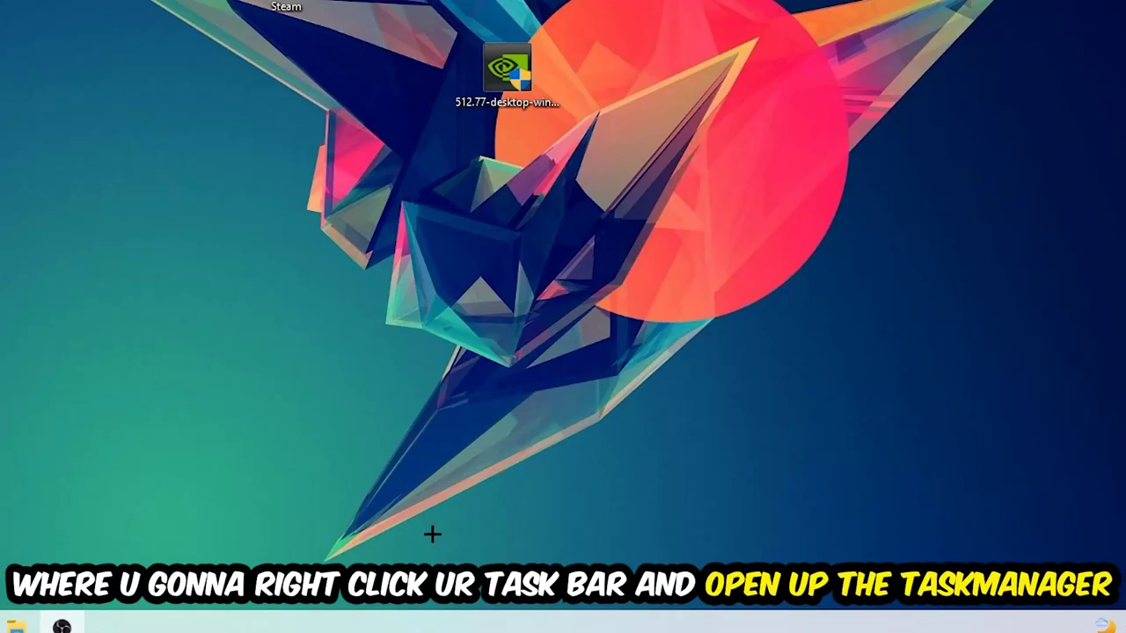
Launch Task Manager from the taskbar's right-click menu.
right_click(462, 622)
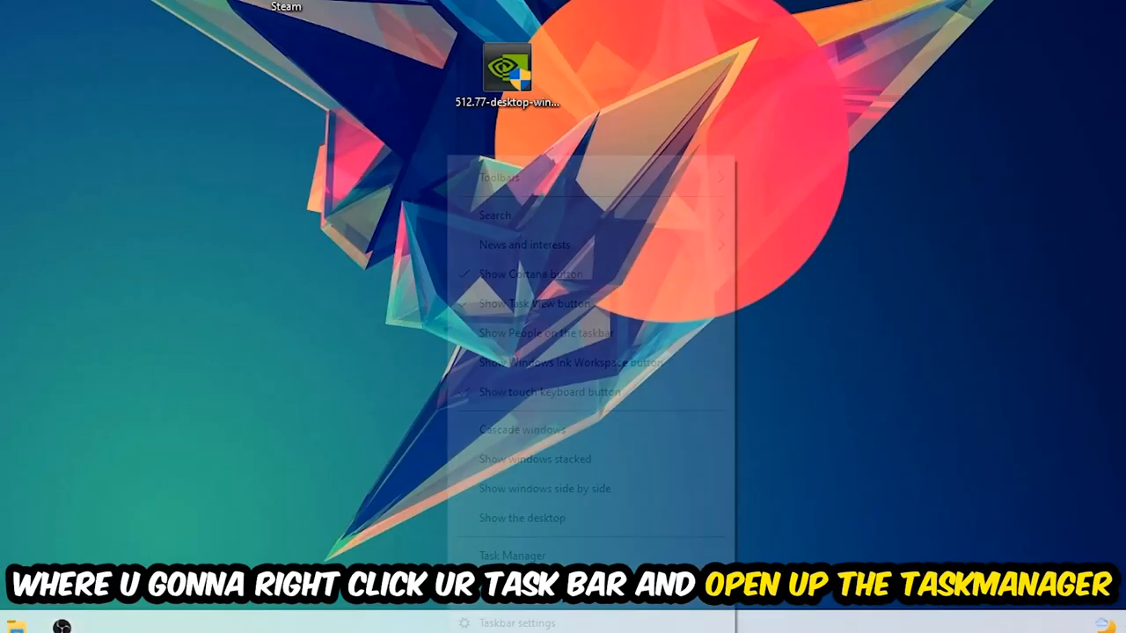
click(509, 556)
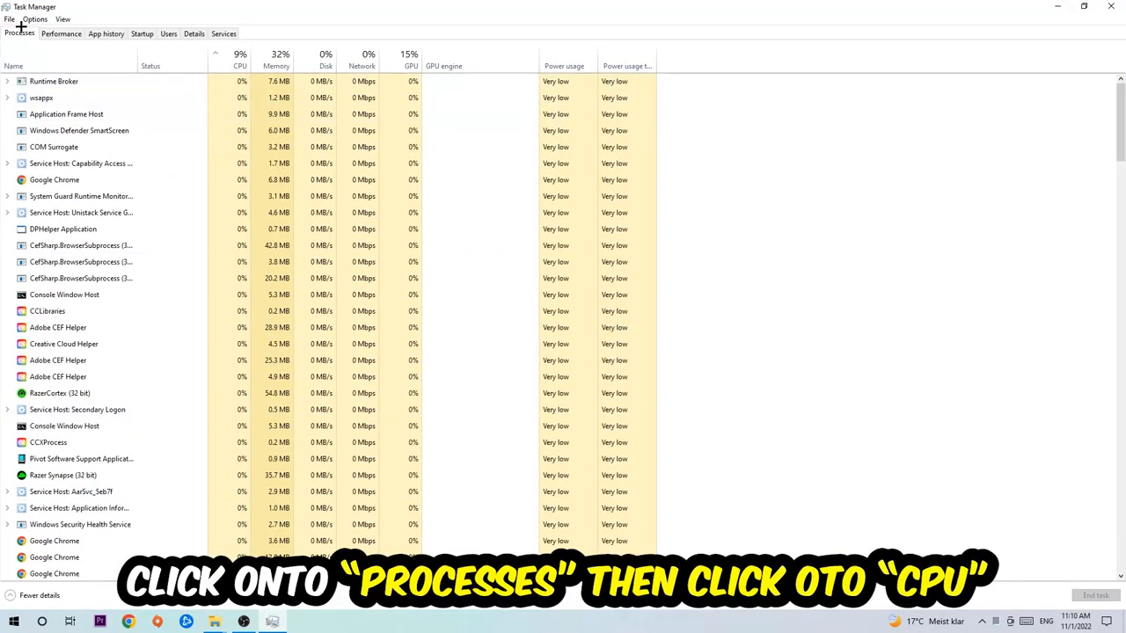
Rank processes by CPU then GPU usage, inspect OBS Studio, and close Task Manager.
click(239, 60)
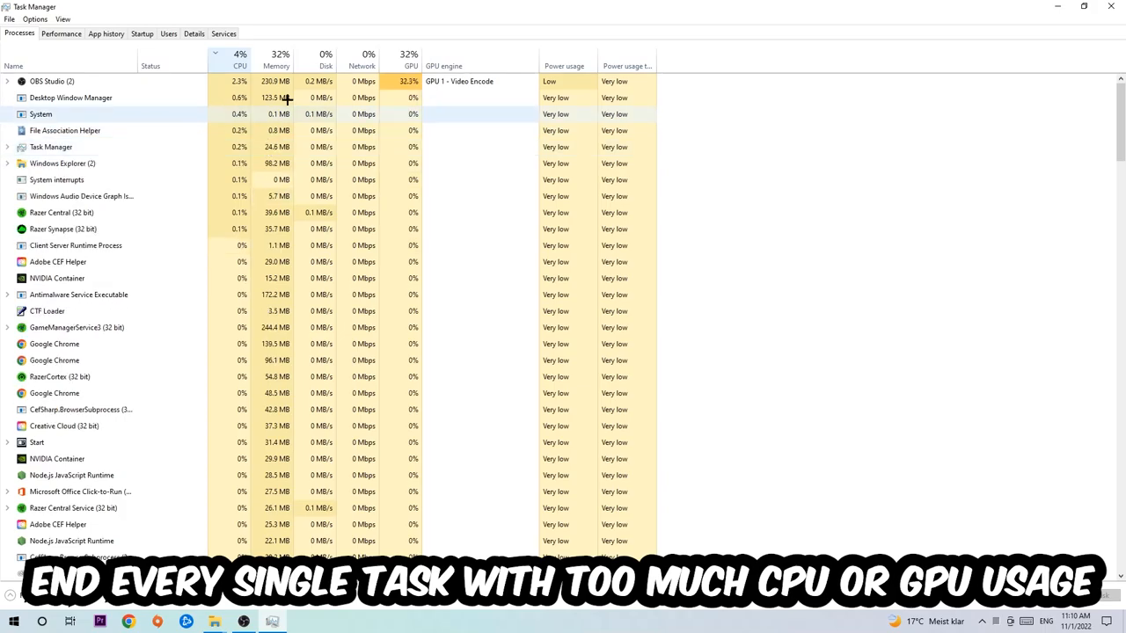
click(402, 60)
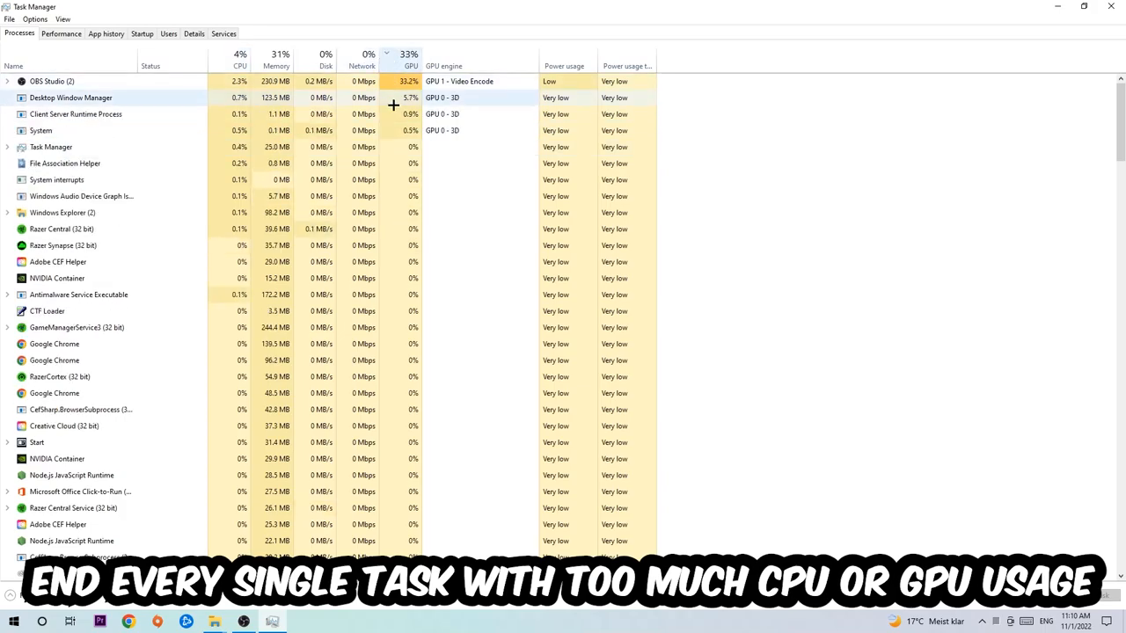
right_click(414, 81)
click(432, 6)
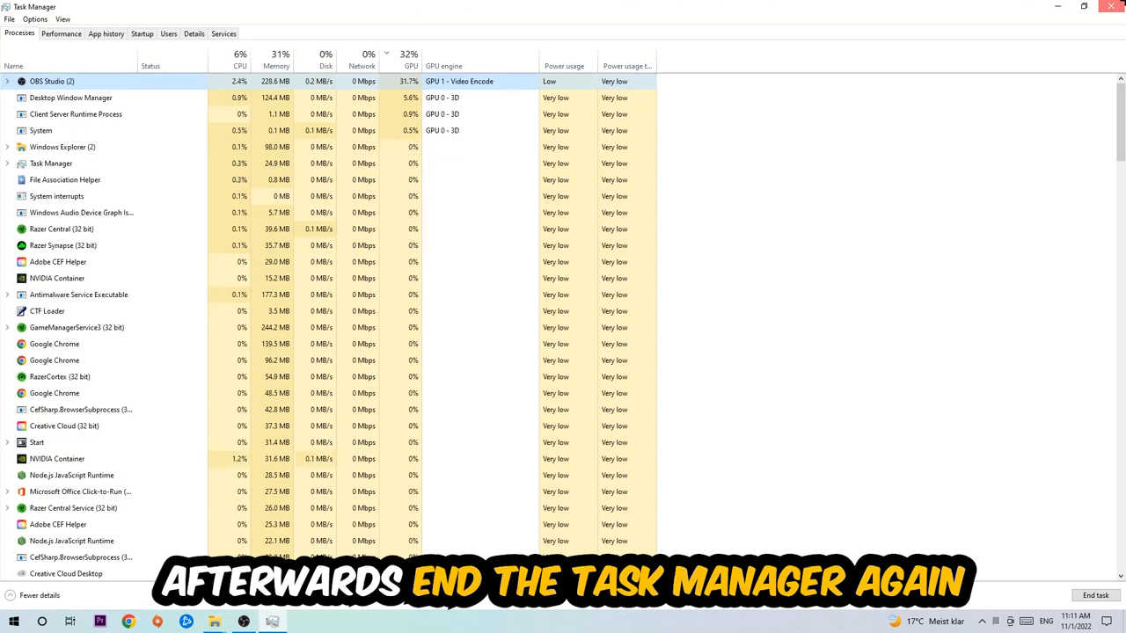
click(1111, 6)
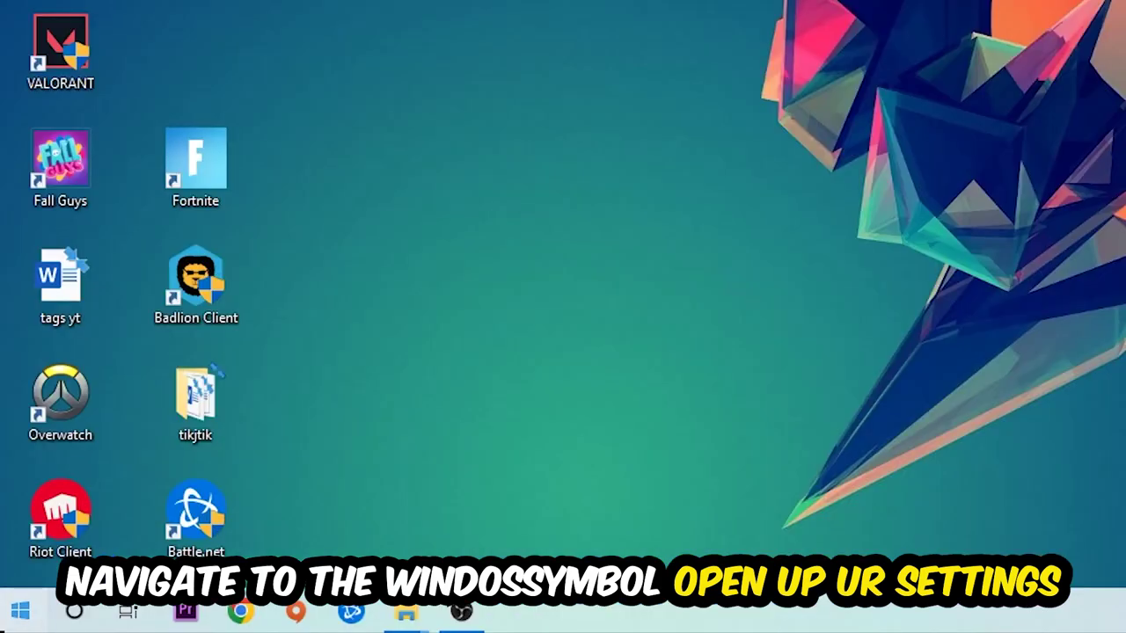
Launch Windows Settings from the Start menu.
click(13, 622)
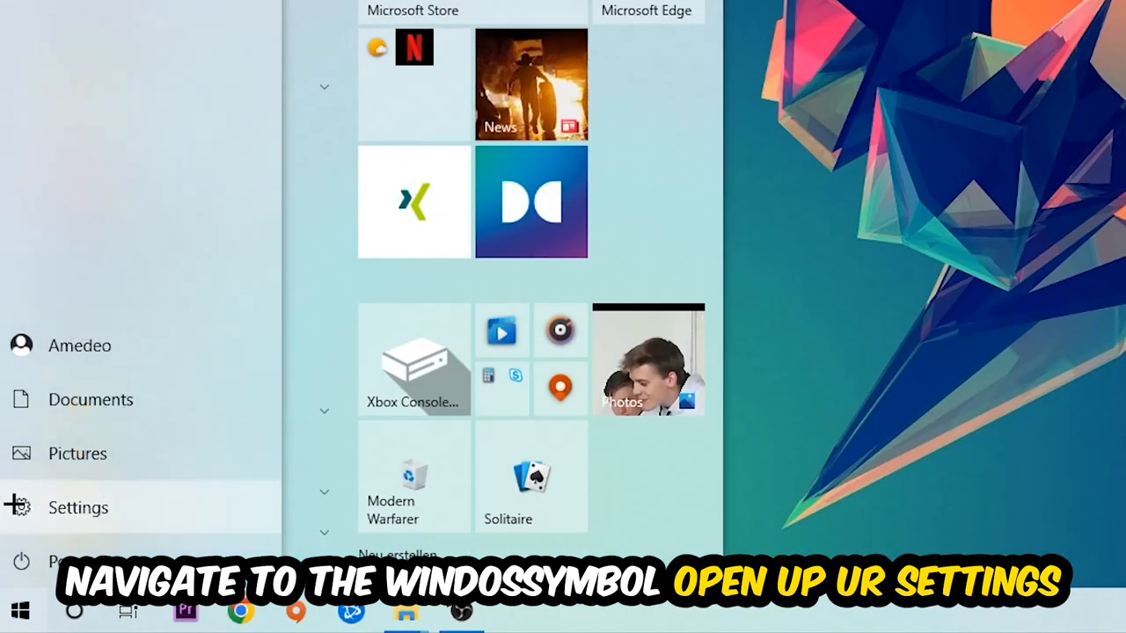
click(78, 508)
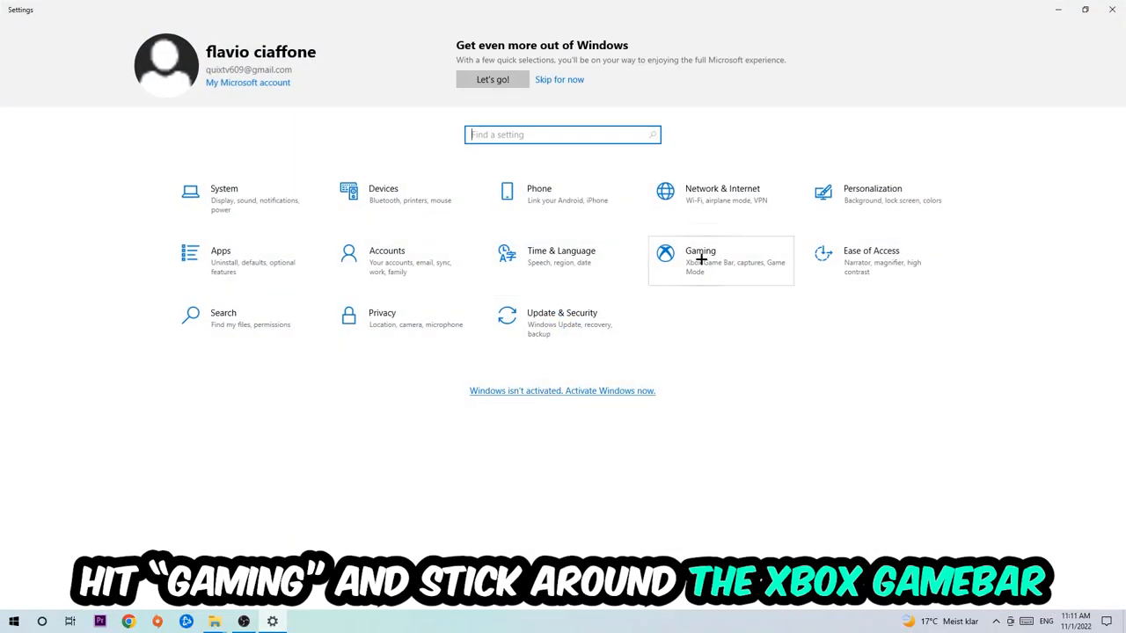
Enter Gaming settings, confirm Background recording is Off, and show Game Mode.
click(690, 257)
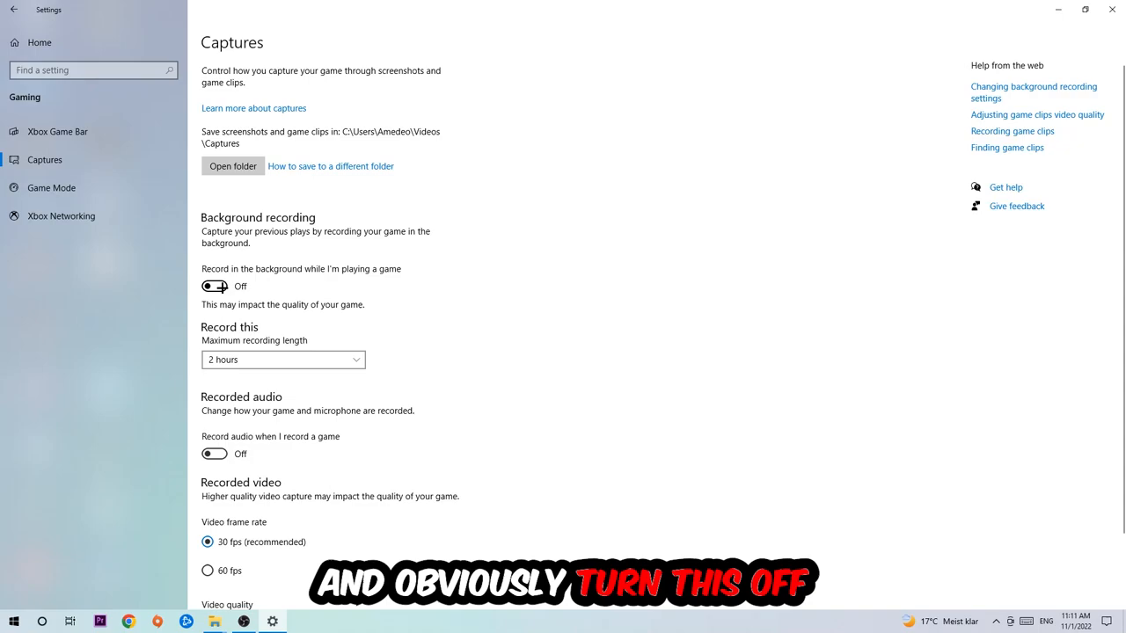
click(51, 187)
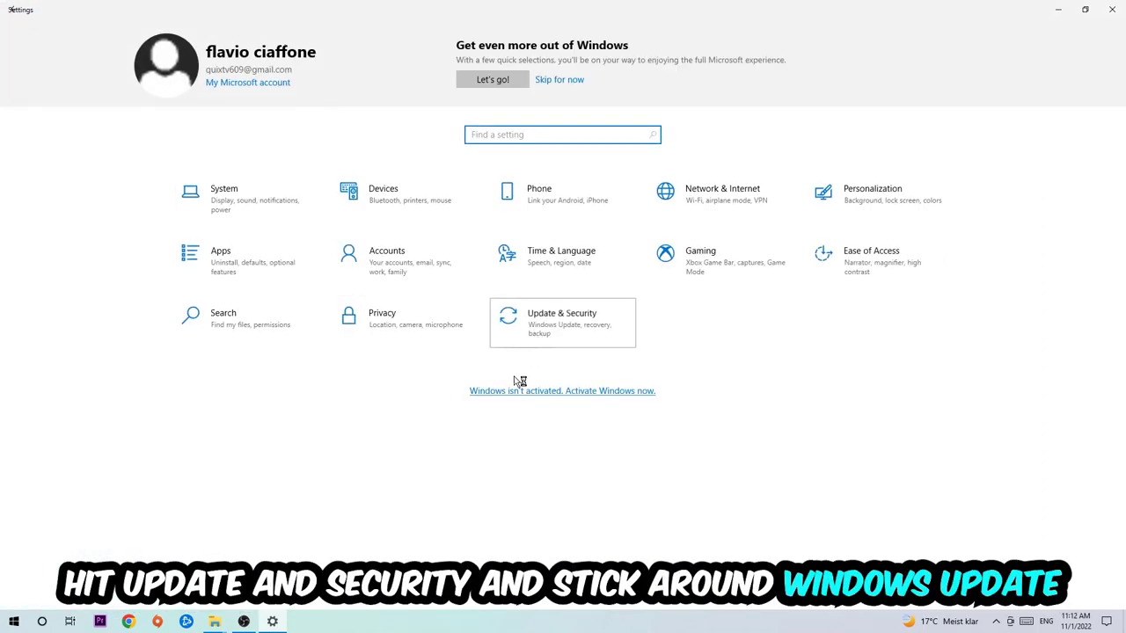
Go to the Windows Update page showing the PC is up to date.
click(528, 374)
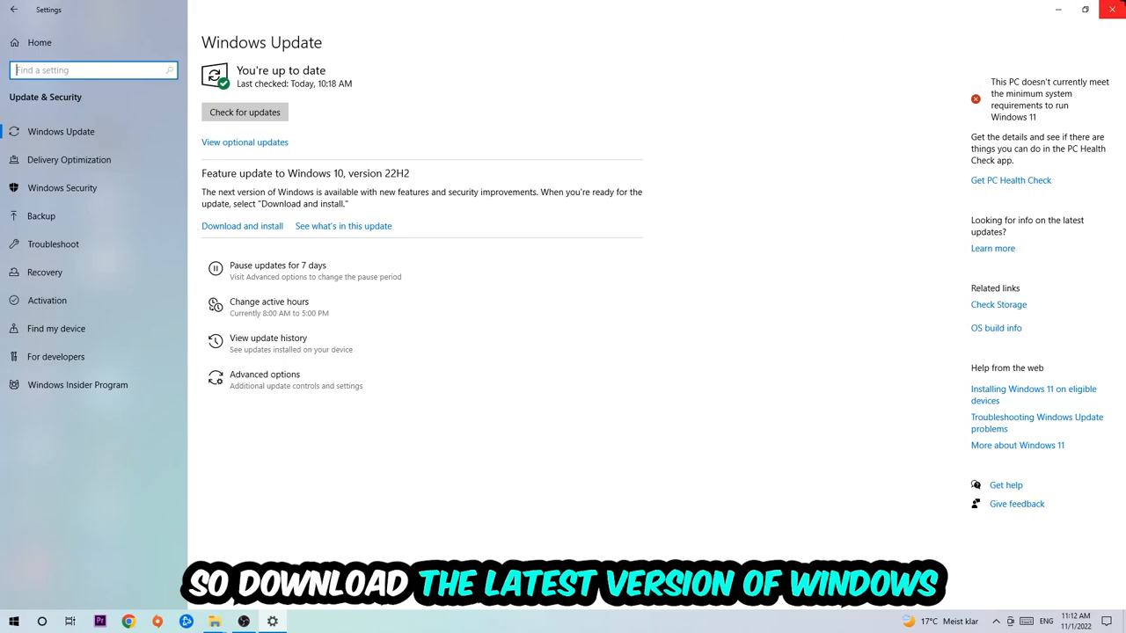
Close Settings to return to the desktop with the NVIDIA driver installer.
click(1112, 10)
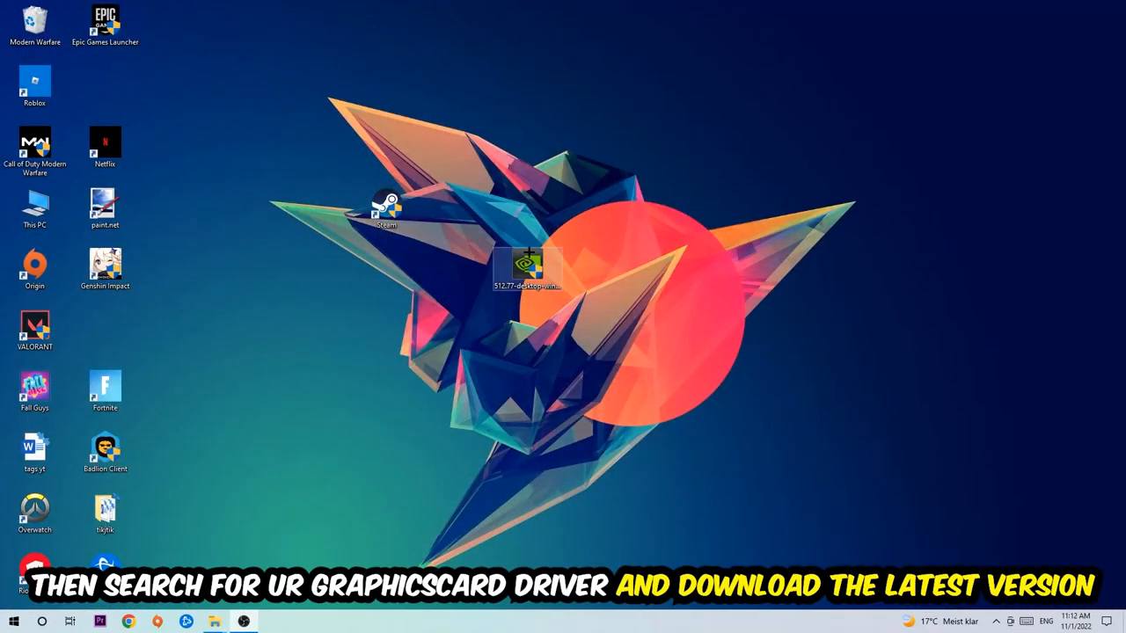